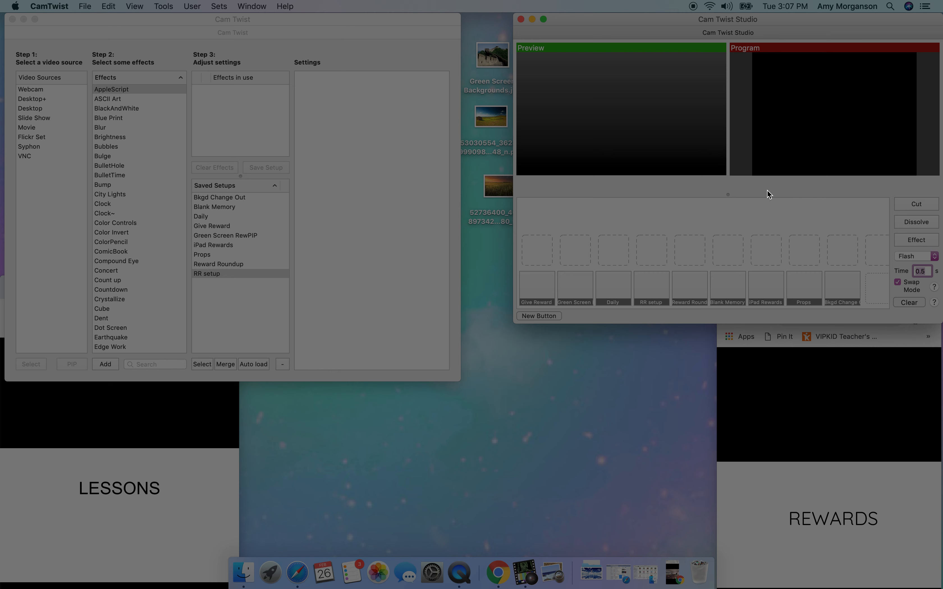
- Send the Green Screen RewPIP setup to the program output and show the dog-themed slides in the rewards browser window
key(ctrl+2)
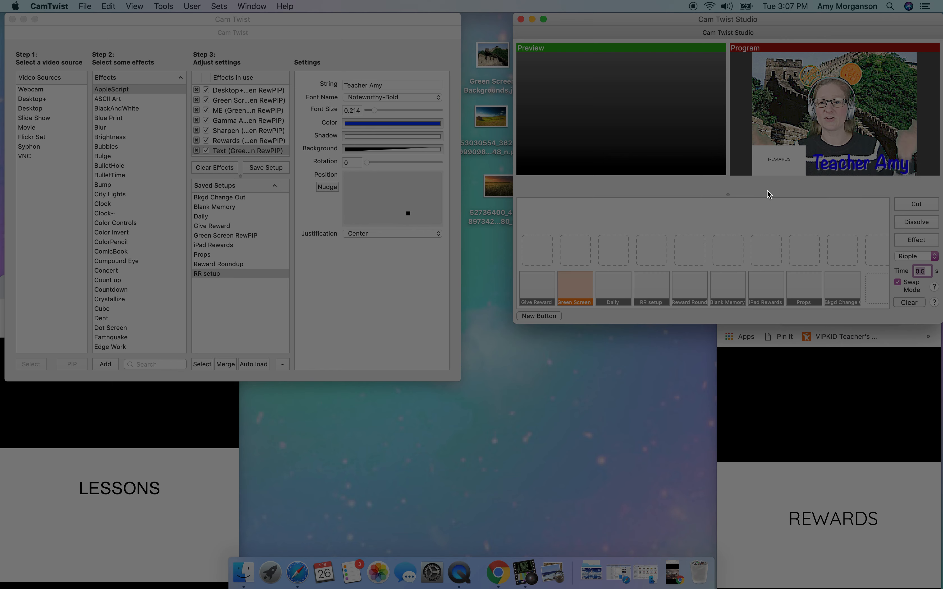
click(804, 419)
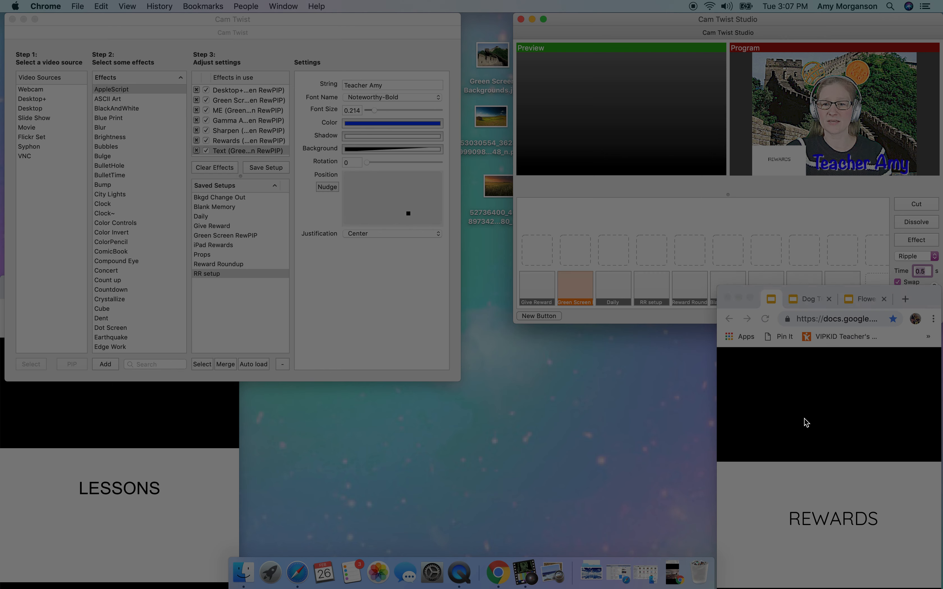
click(808, 302)
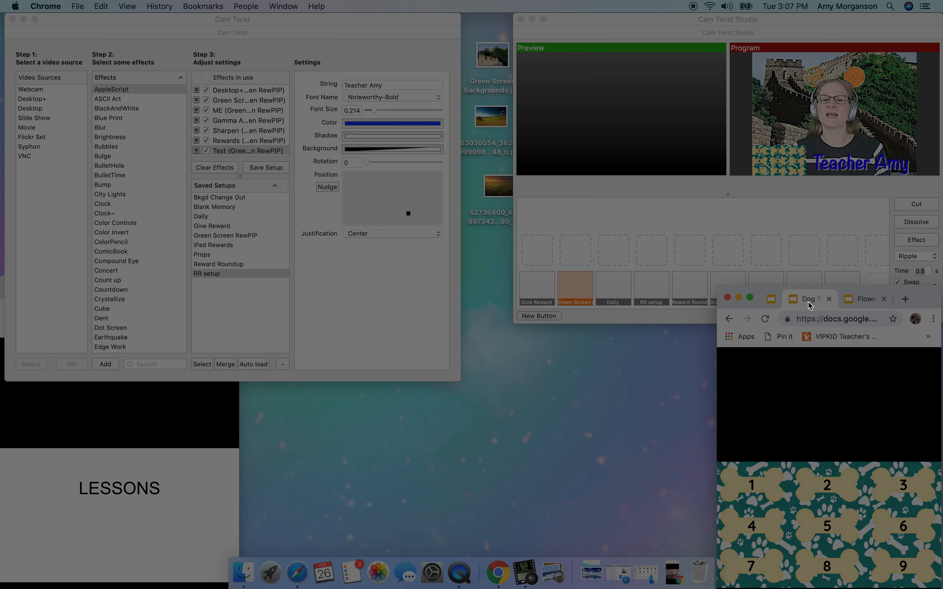
- Show the MC-L1-U1-LC1-2 lesson slides in the lessons browser window and switch the program output to the Props setup
click(141, 377)
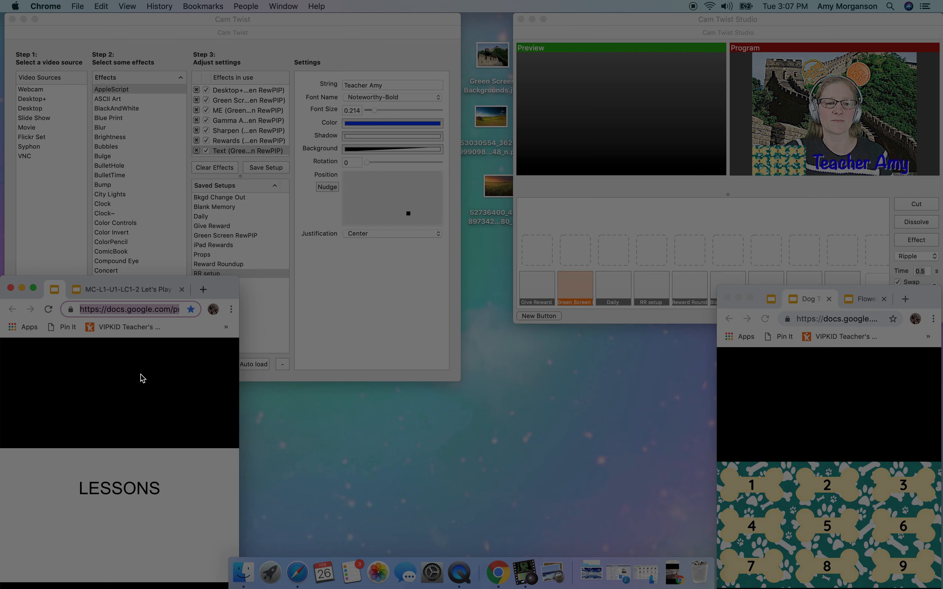
click(133, 290)
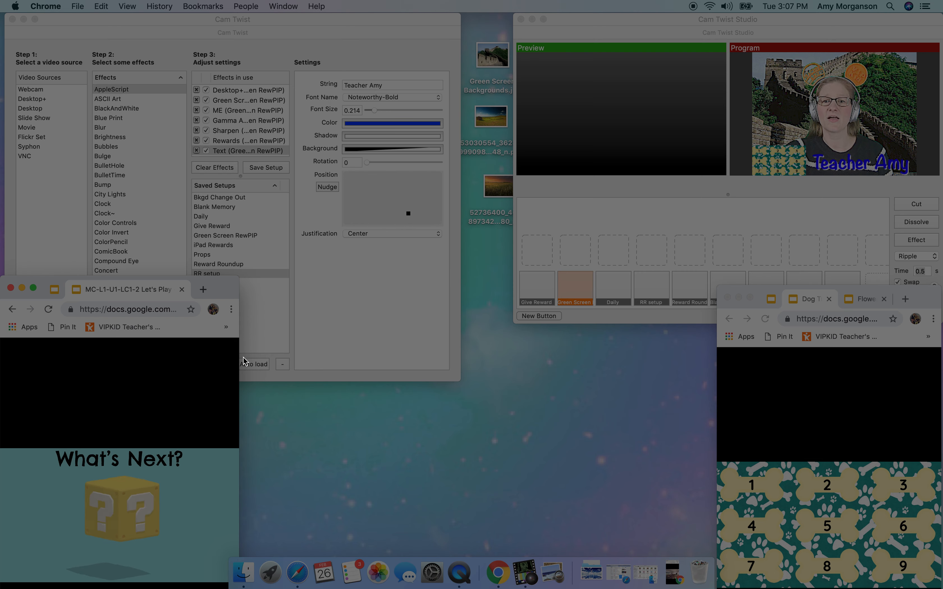
click(689, 194)
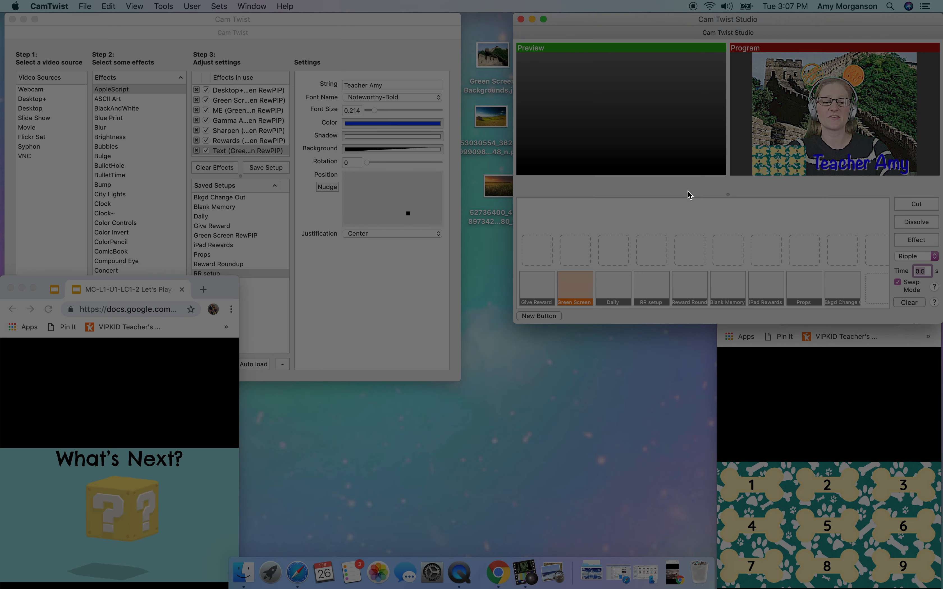
key(8)
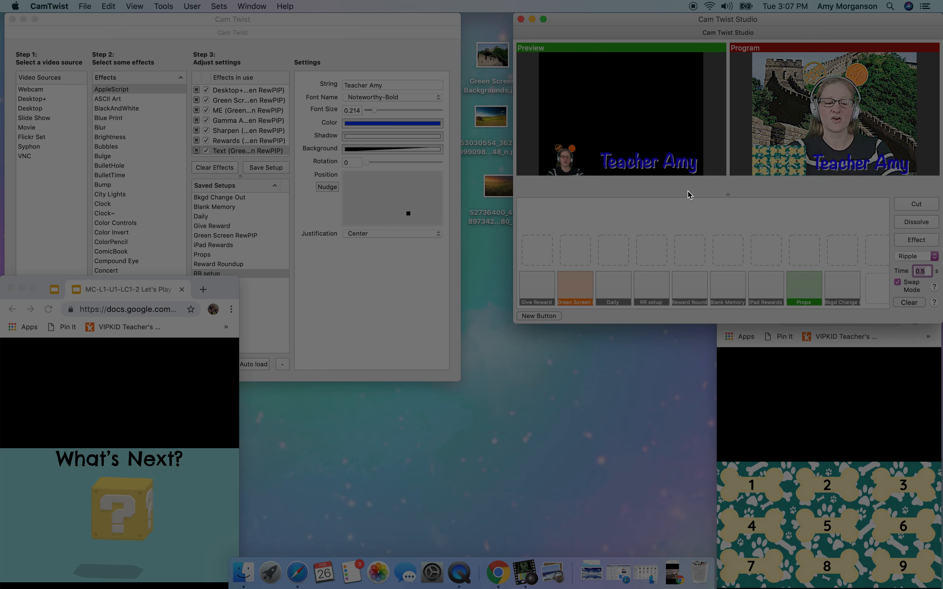
key(Return)
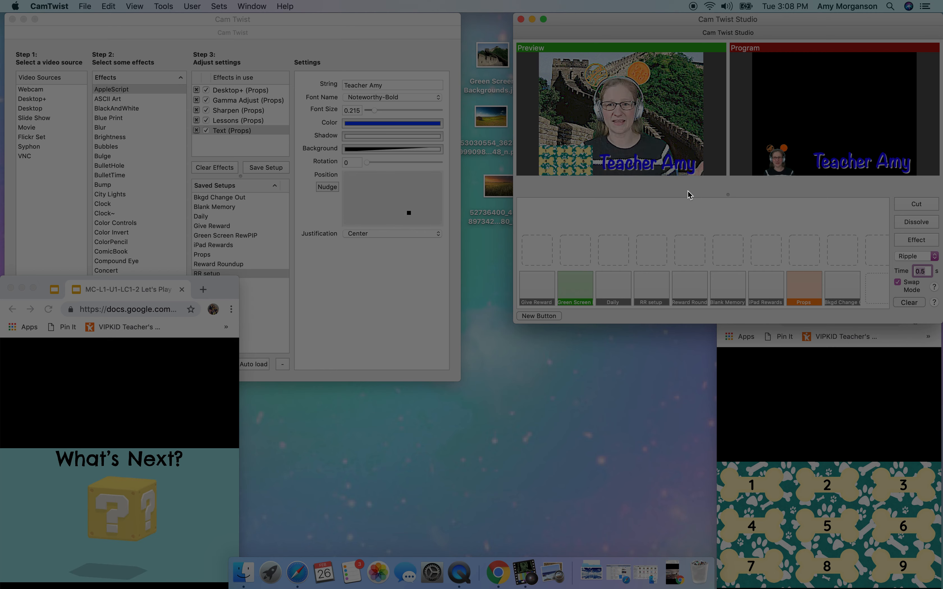
- Refresh the captured lessons window by switching to its LESSONS presentation and back to the MC-L1-U1-LC1-2 slides
click(152, 385)
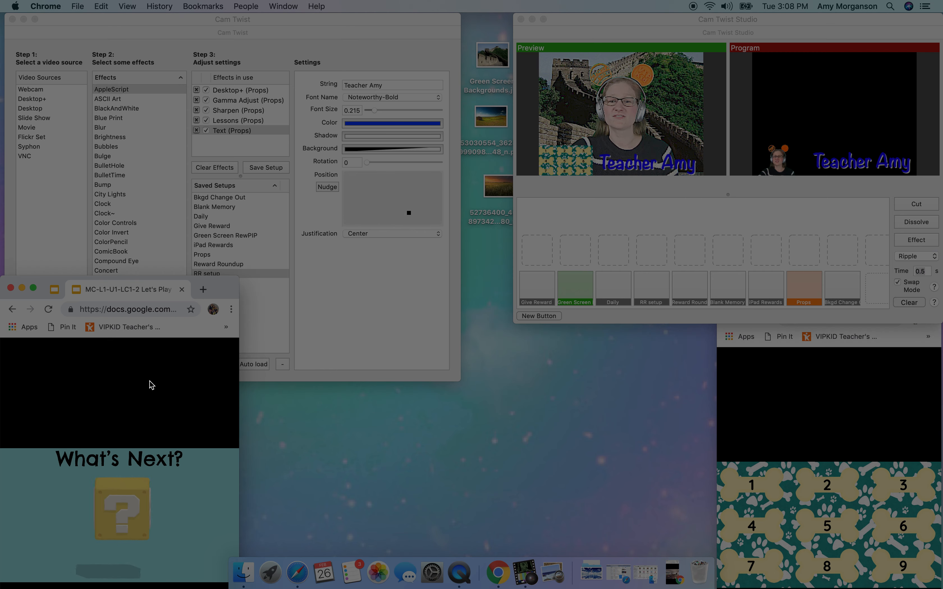
click(55, 292)
click(120, 292)
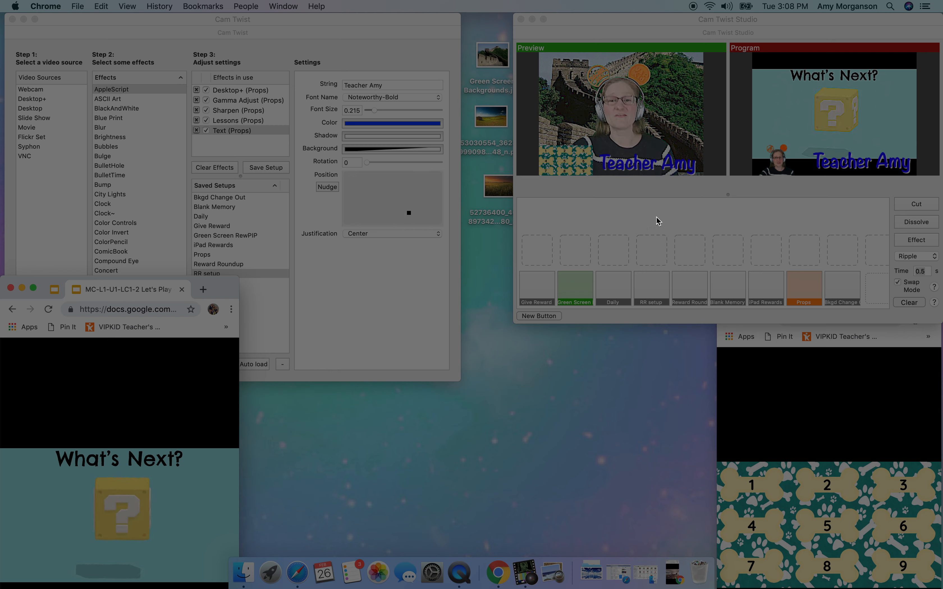
- Load the Give Reward setup into the preview and refresh its capture by switching away from and back to the dog slides
click(805, 195)
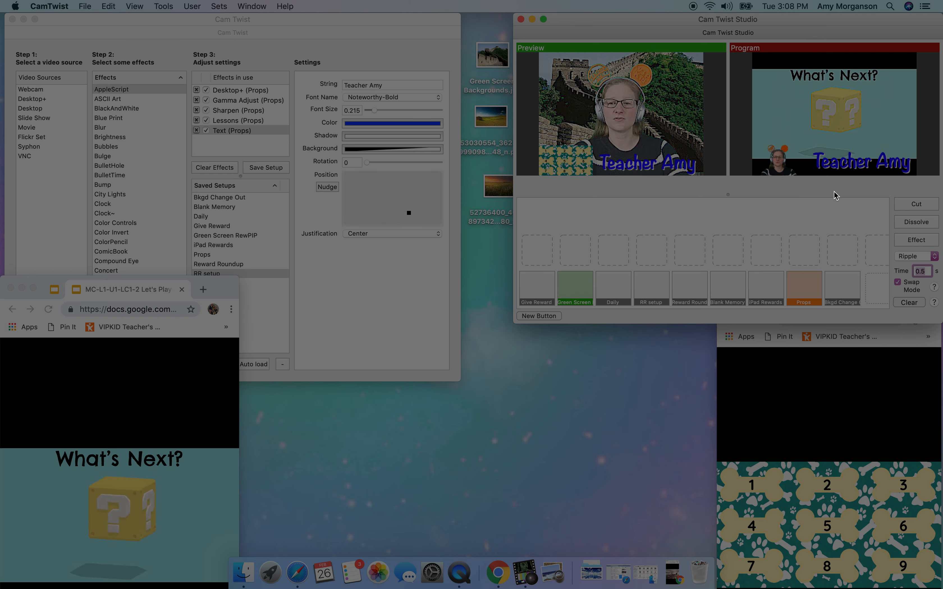
key(ctrl+1)
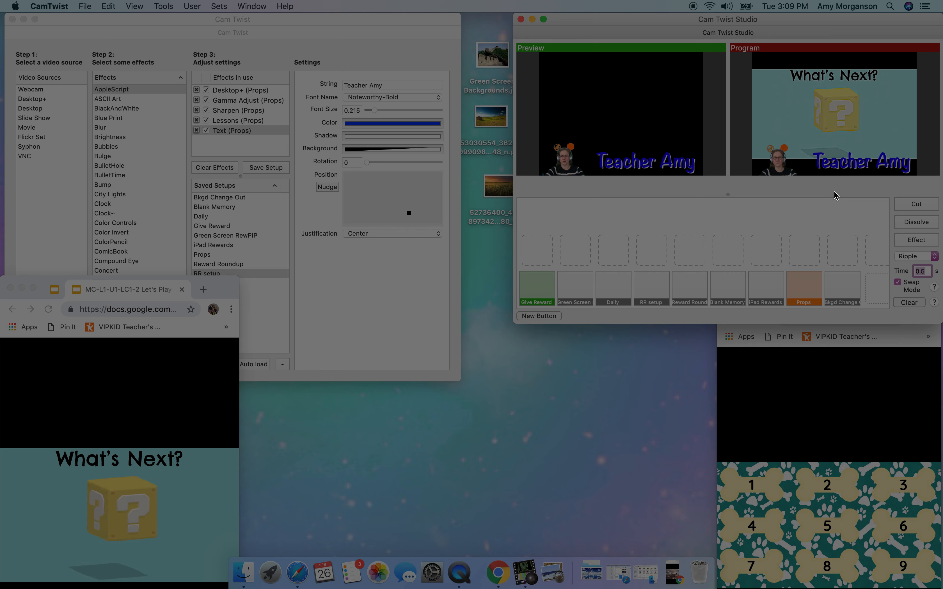
click(789, 417)
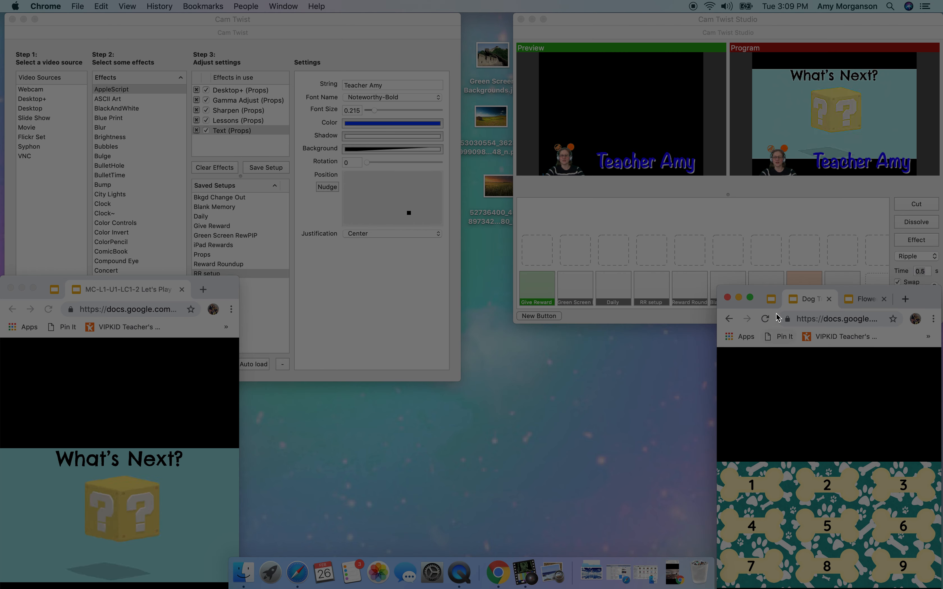
click(809, 302)
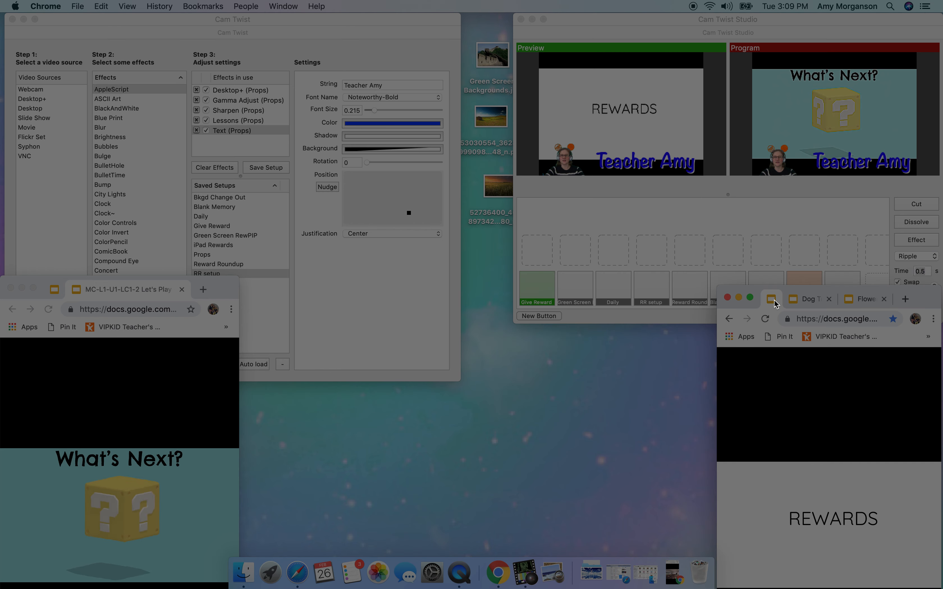
click(812, 302)
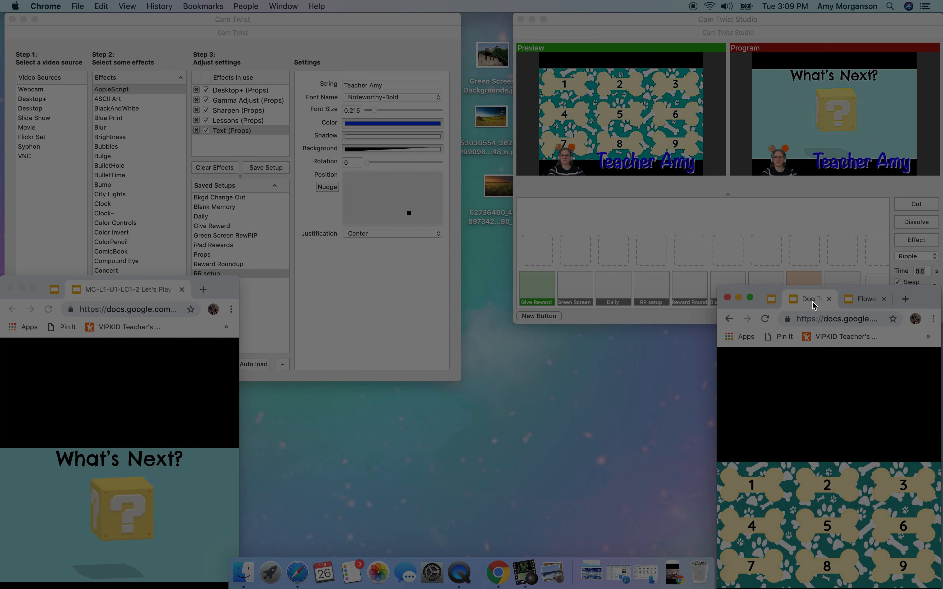
- Load the Green Screen RewPIP setup into the preview and send it to the program output
click(781, 192)
key(super+2)
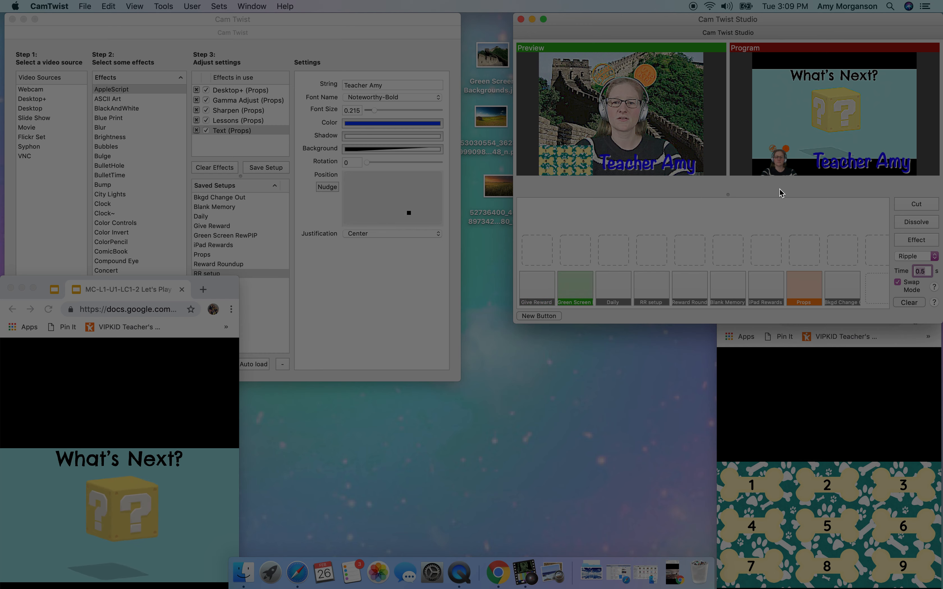
key(Return)
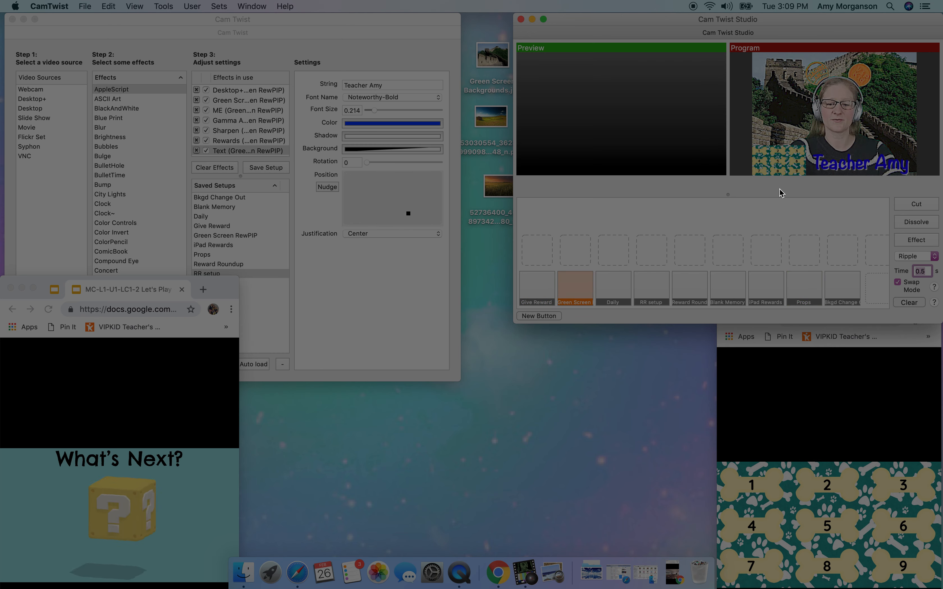
- Switch the program output to the Props setup, followed by the Give Reward setup
key(super+8)
key(Return)
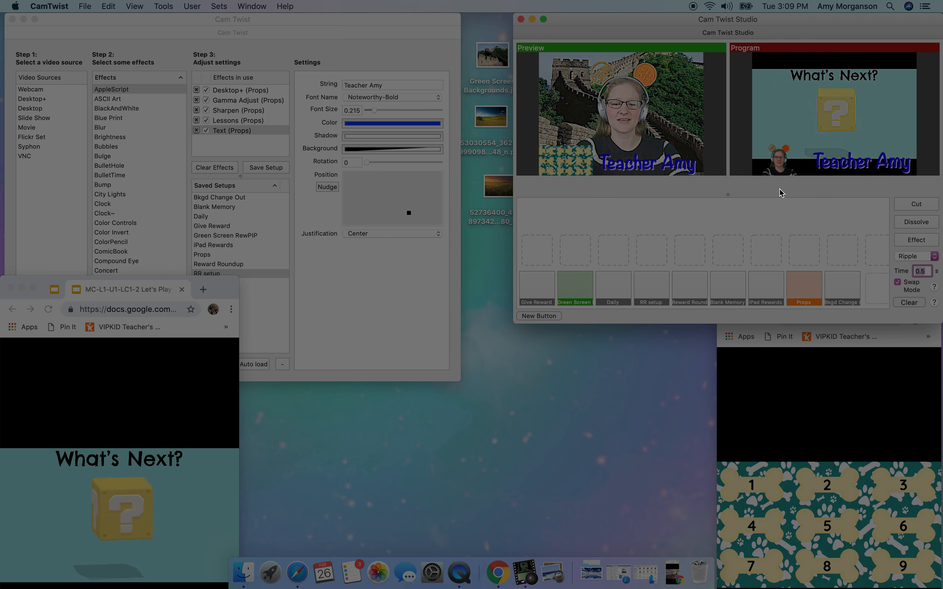
key(super+1)
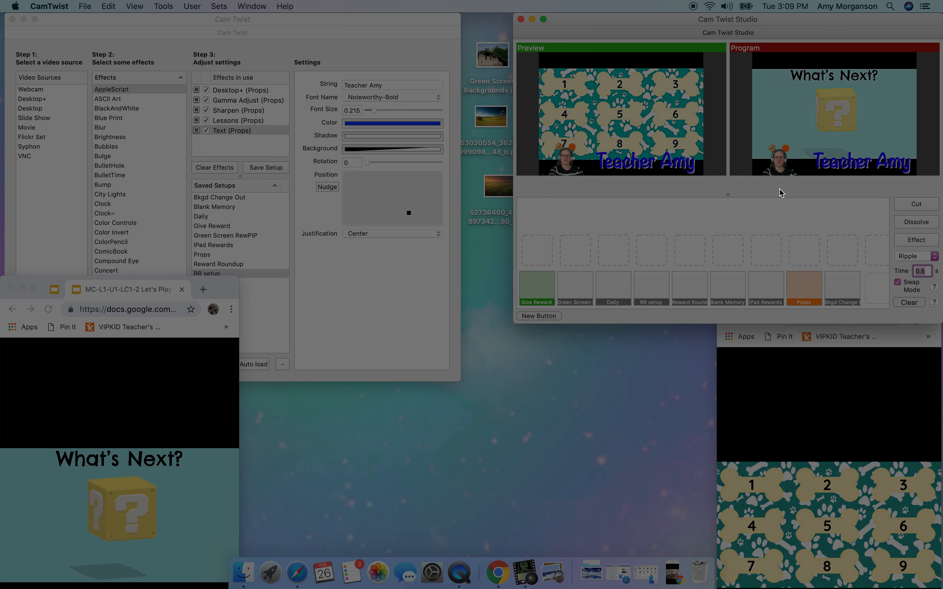
key(Return)
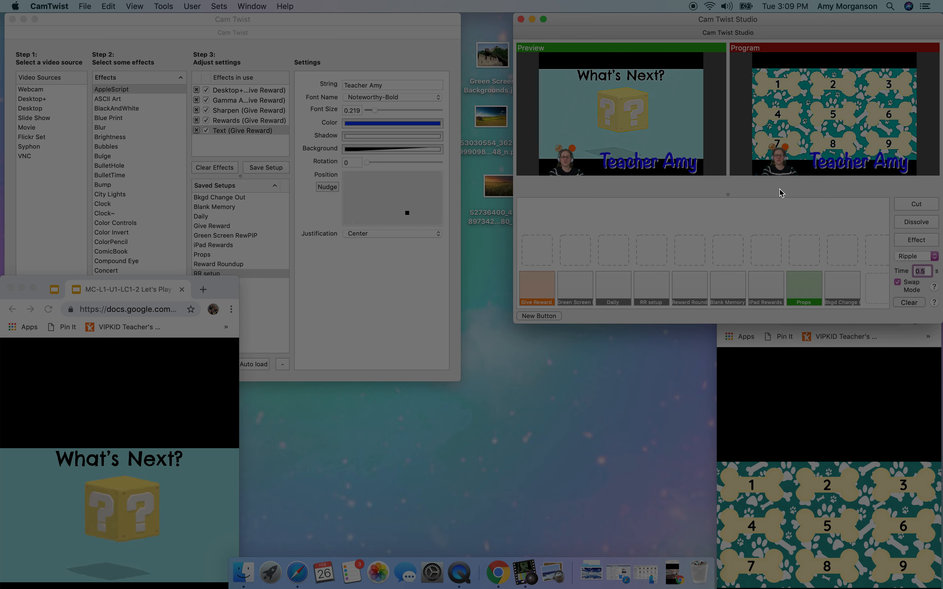
- Return the program output to Green Screen RewPIP and reveal the dog picture in the rewards slides
key(super+2)
key(Return)
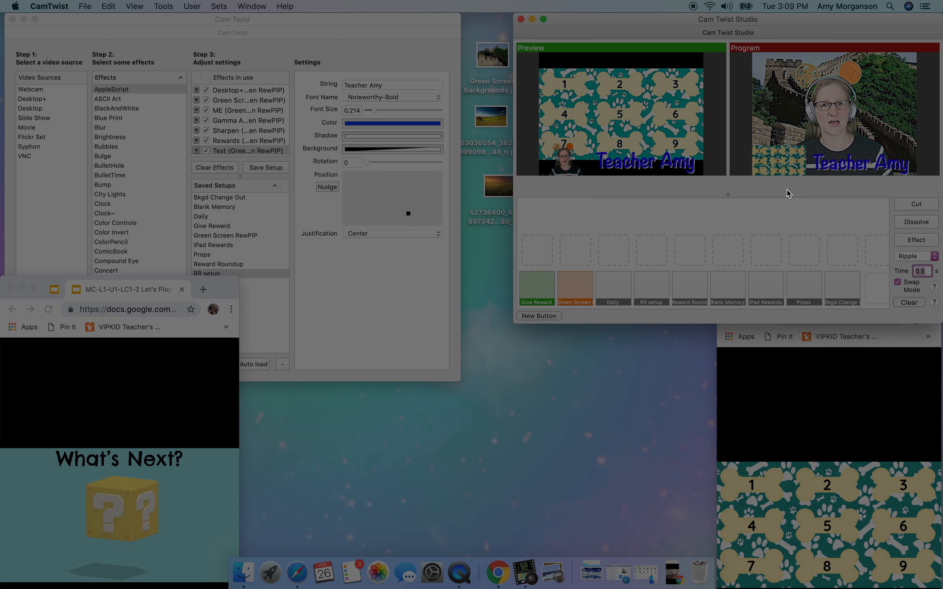
click(799, 480)
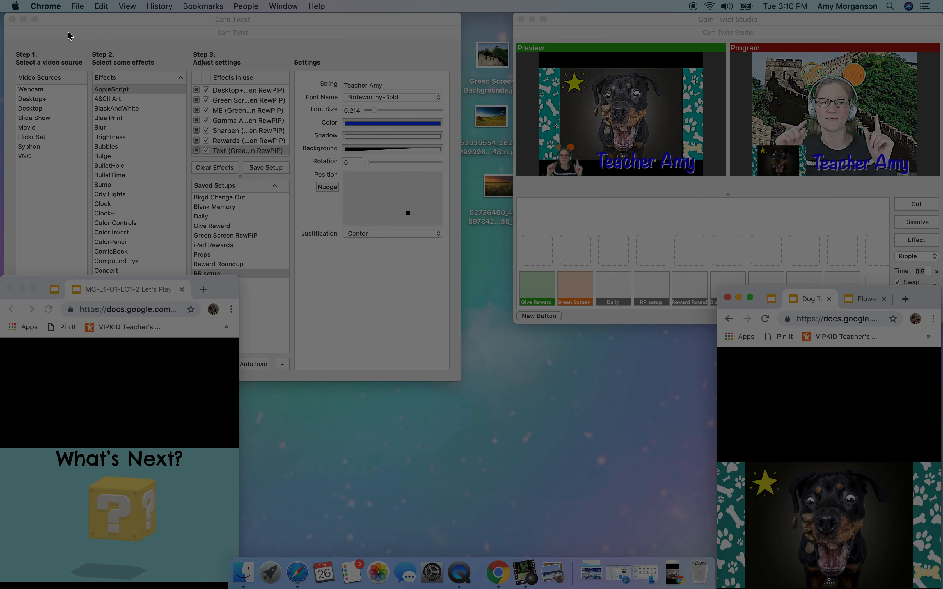
- Show the revealed reward full-size with the Give Reward setup and swap the program output back to Green Screen RewPIP
click(544, 191)
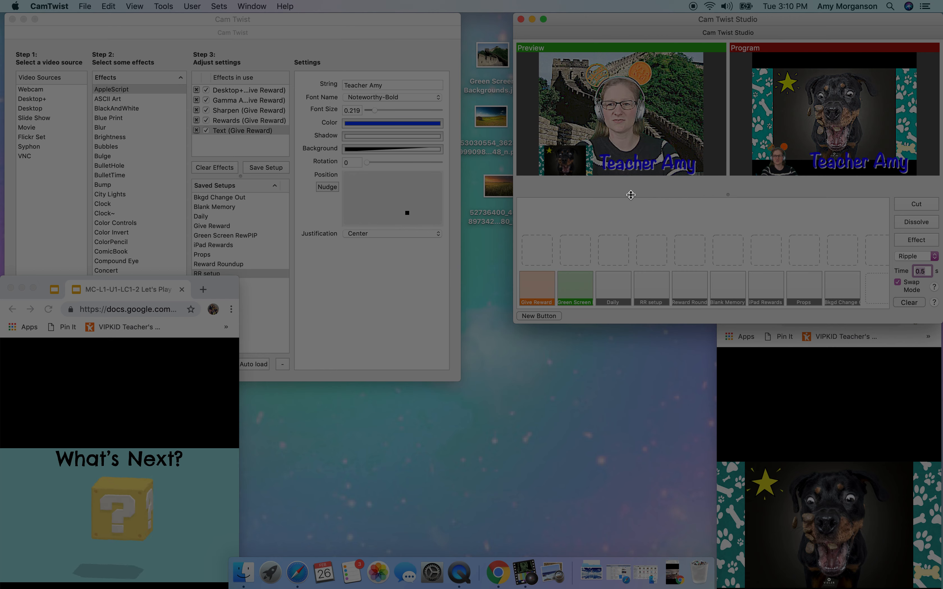
key(Return)
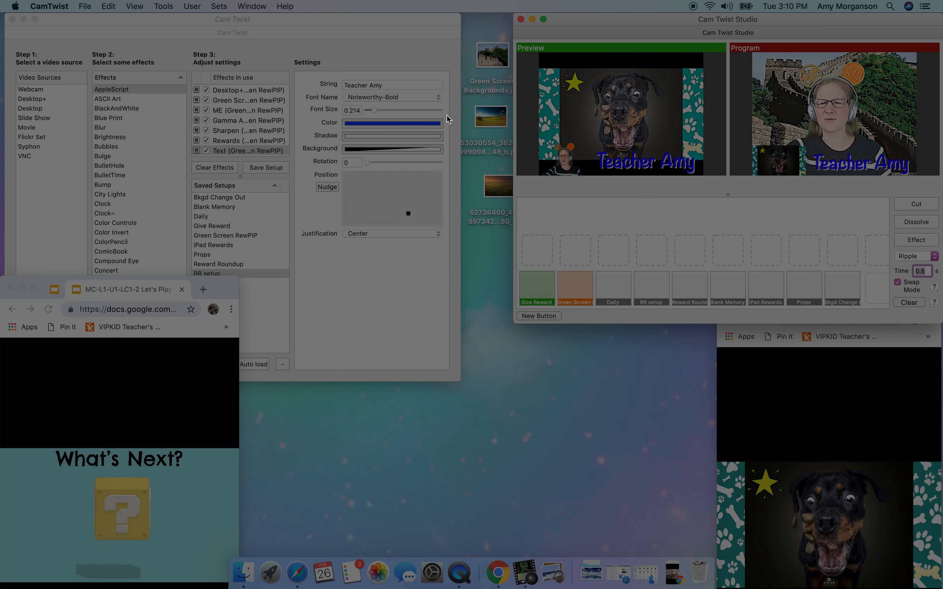
- Replace the background image in the Green Screen effect of the live setup with the desktop's green field and blue sky picture
click(237, 102)
click(239, 103)
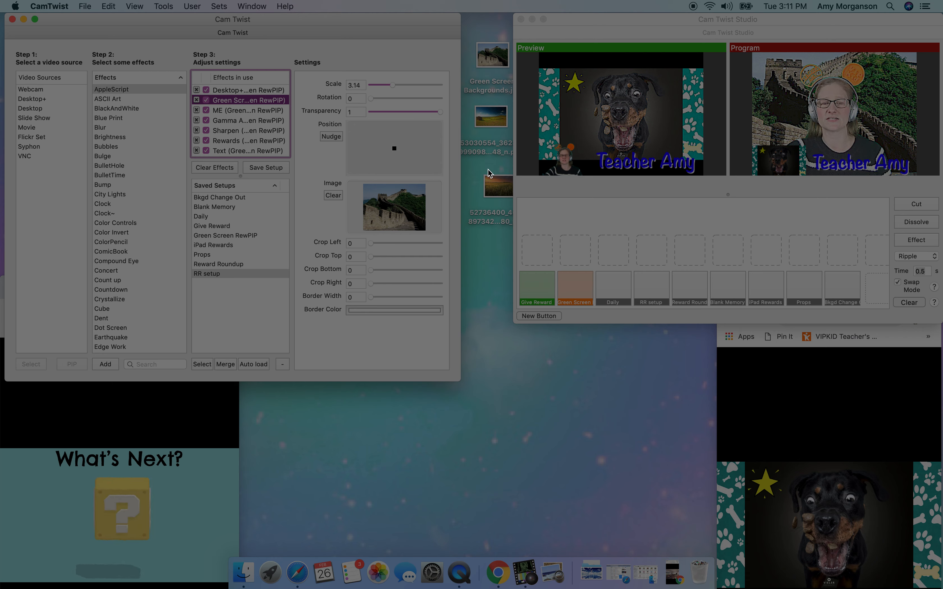
drag(492, 111, 392, 211)
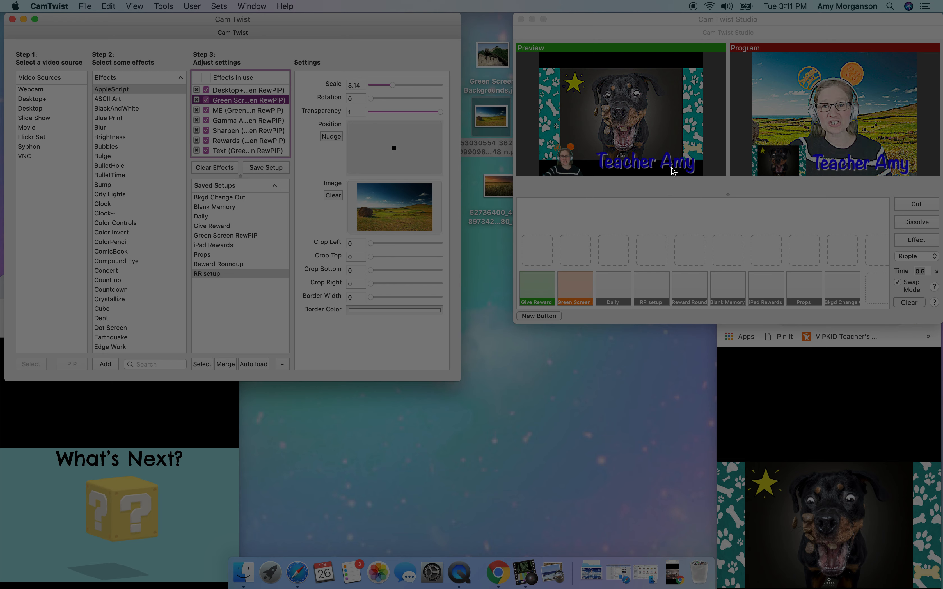
- Set the Green Screen effect's background image back to the Great Wall picture from the desktop
drag(499, 62, 397, 207)
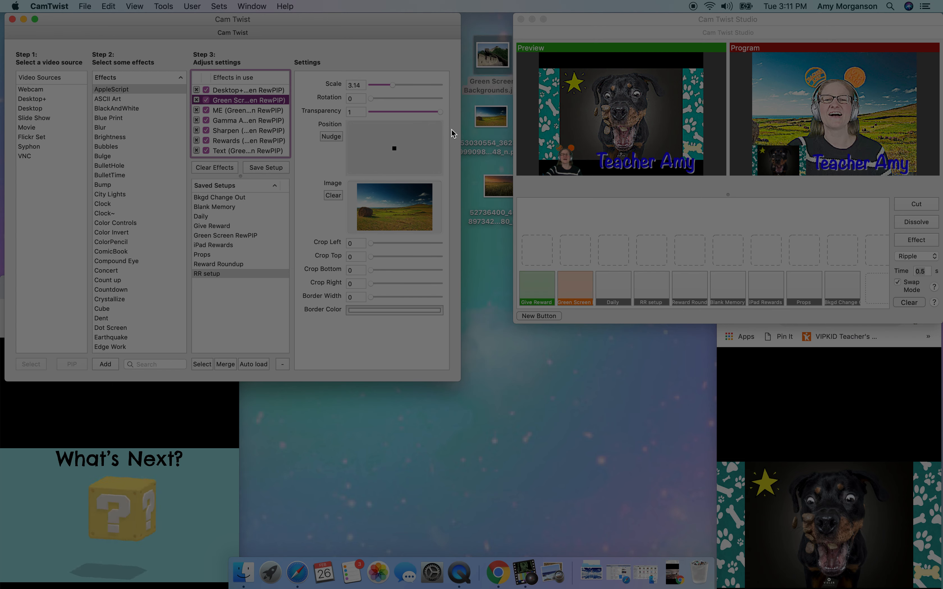
drag(492, 57, 400, 210)
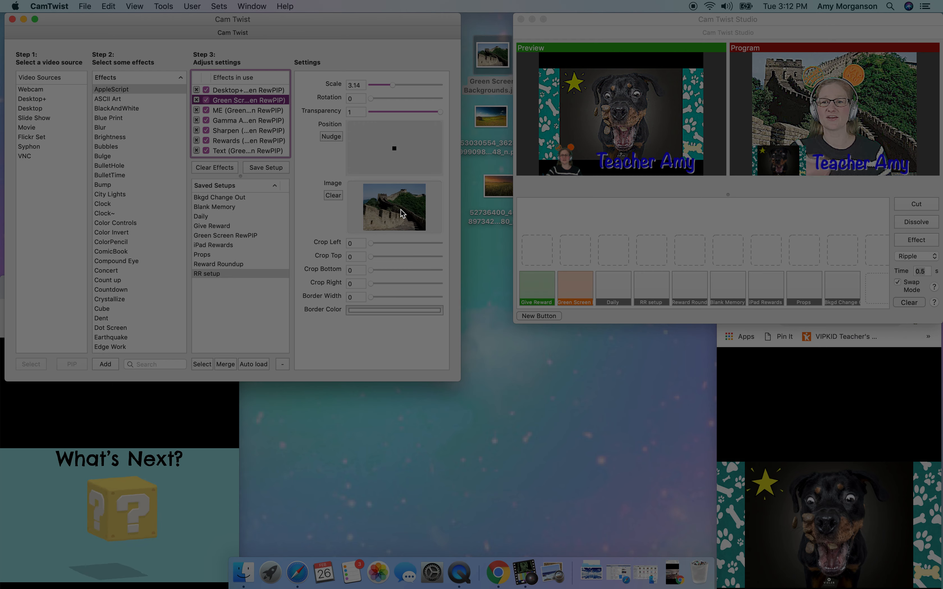